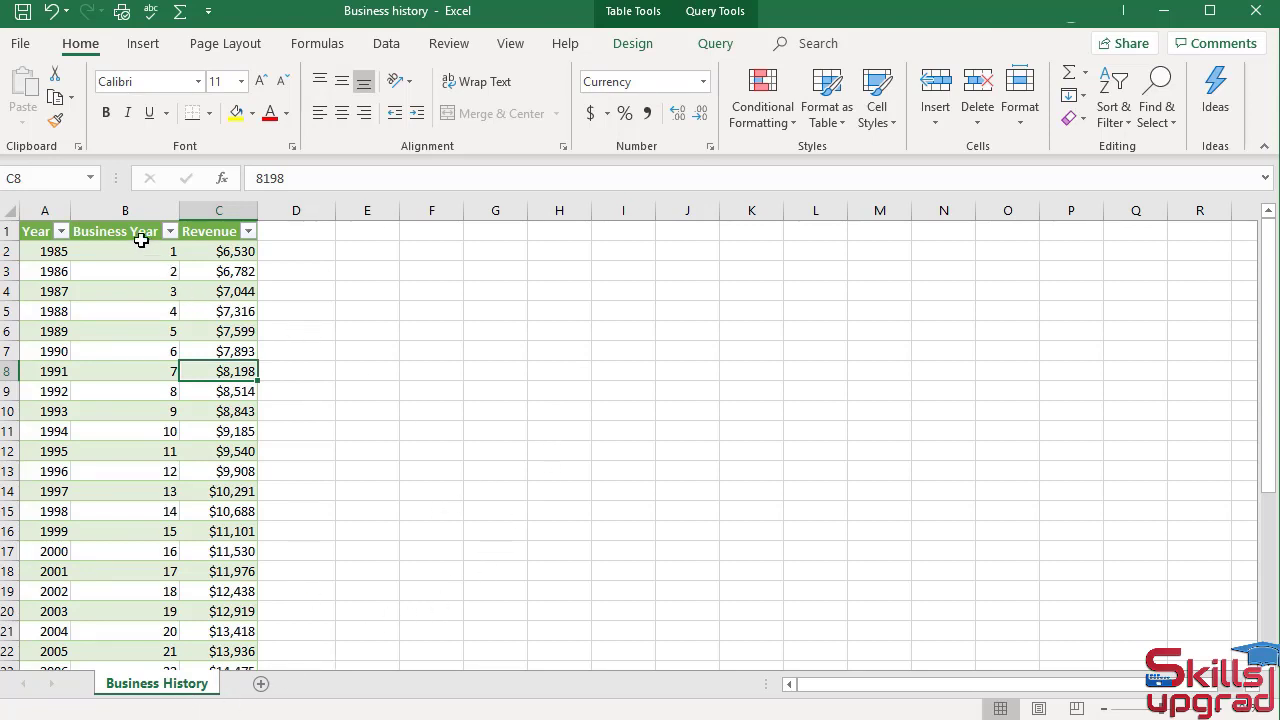
# Insert a Scatter chart from the Business Year and Revenue columns of the table
pyautogui.moveTo(140, 236); pyautogui.dragTo(251, 651)
pyautogui.scroll(5, 366, 514)
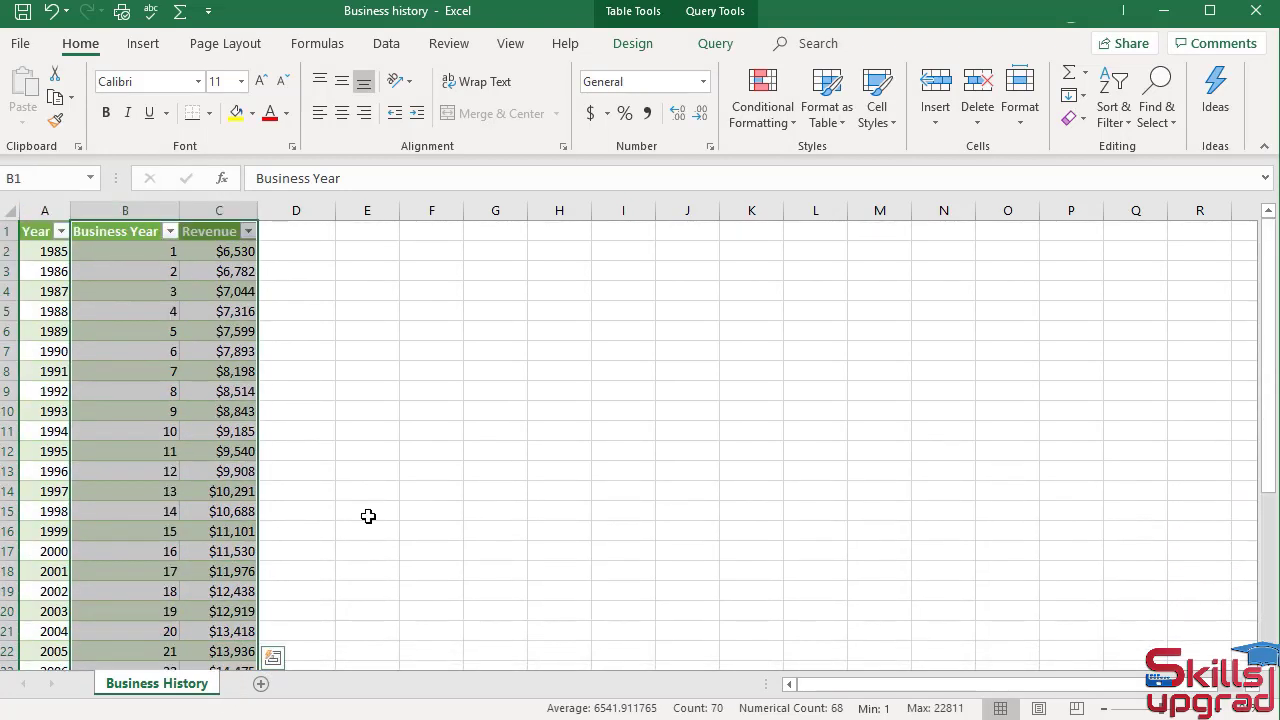
pyautogui.click(143, 44)
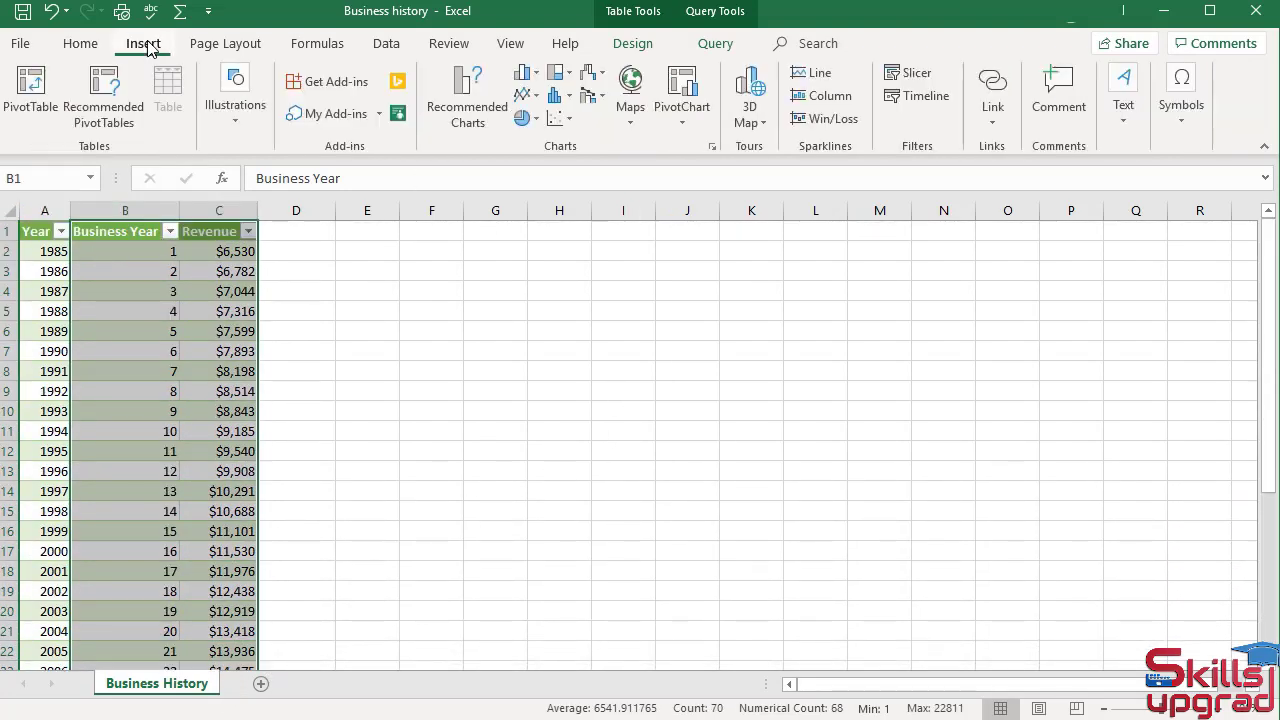
pyautogui.click(572, 120)
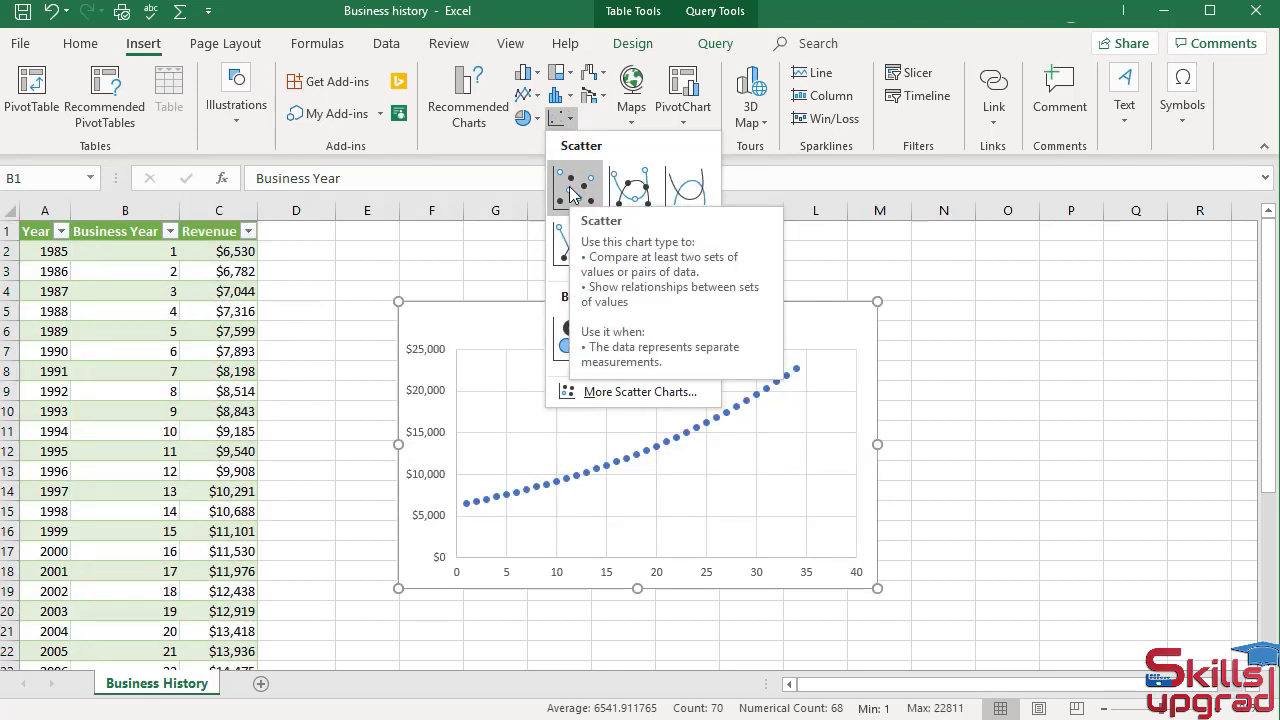
pyautogui.click(574, 193)
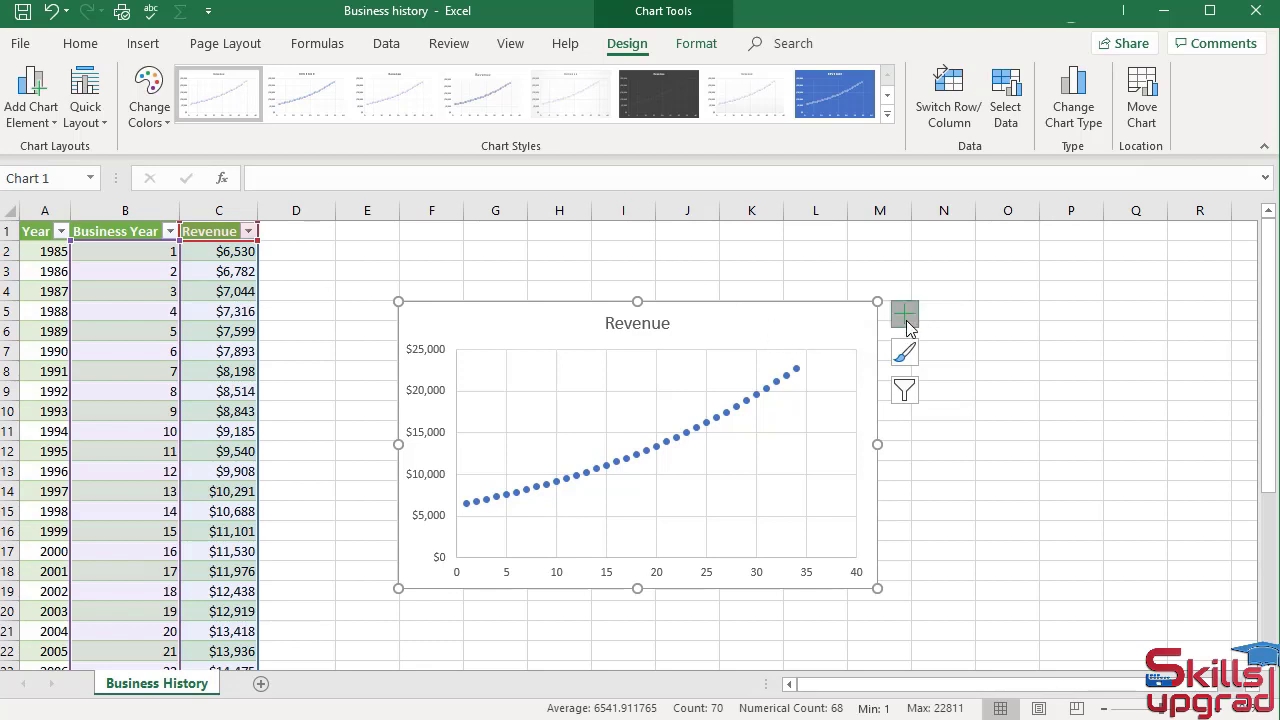
# Add axis titles to the chart and change the vertical axis title to "Business History($)"
pyautogui.click(906, 320)
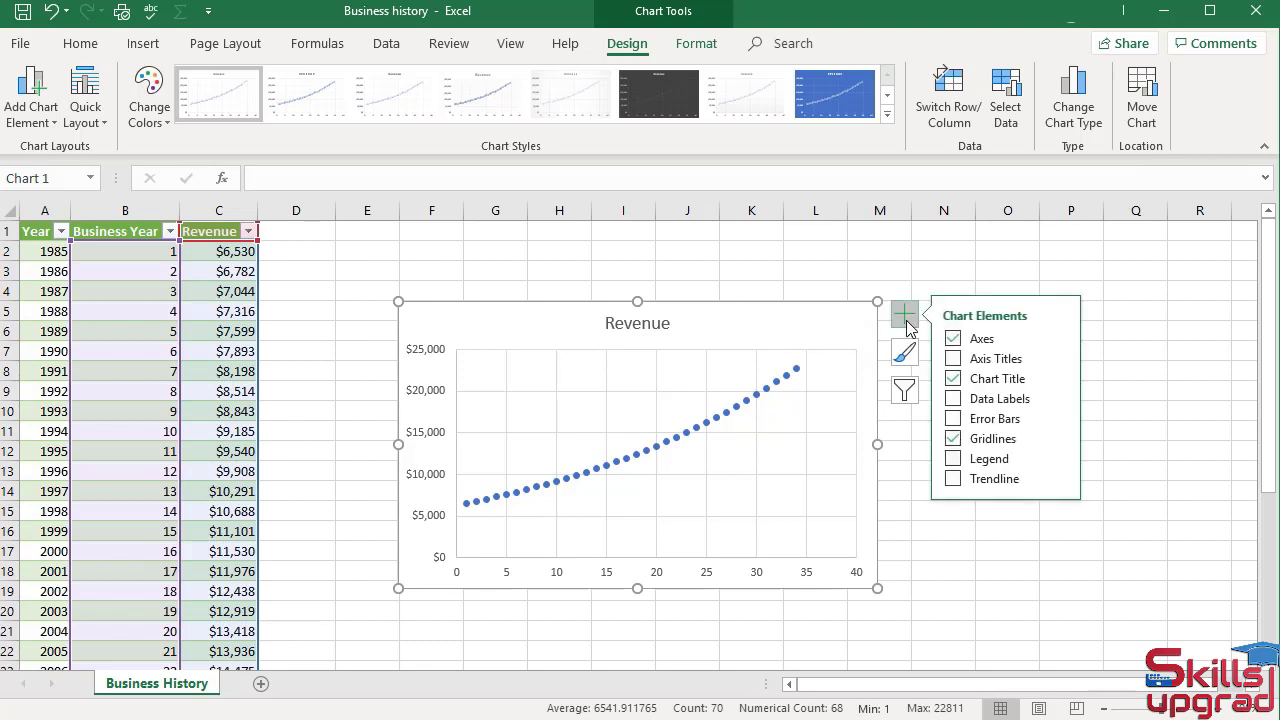
pyautogui.click(952, 359)
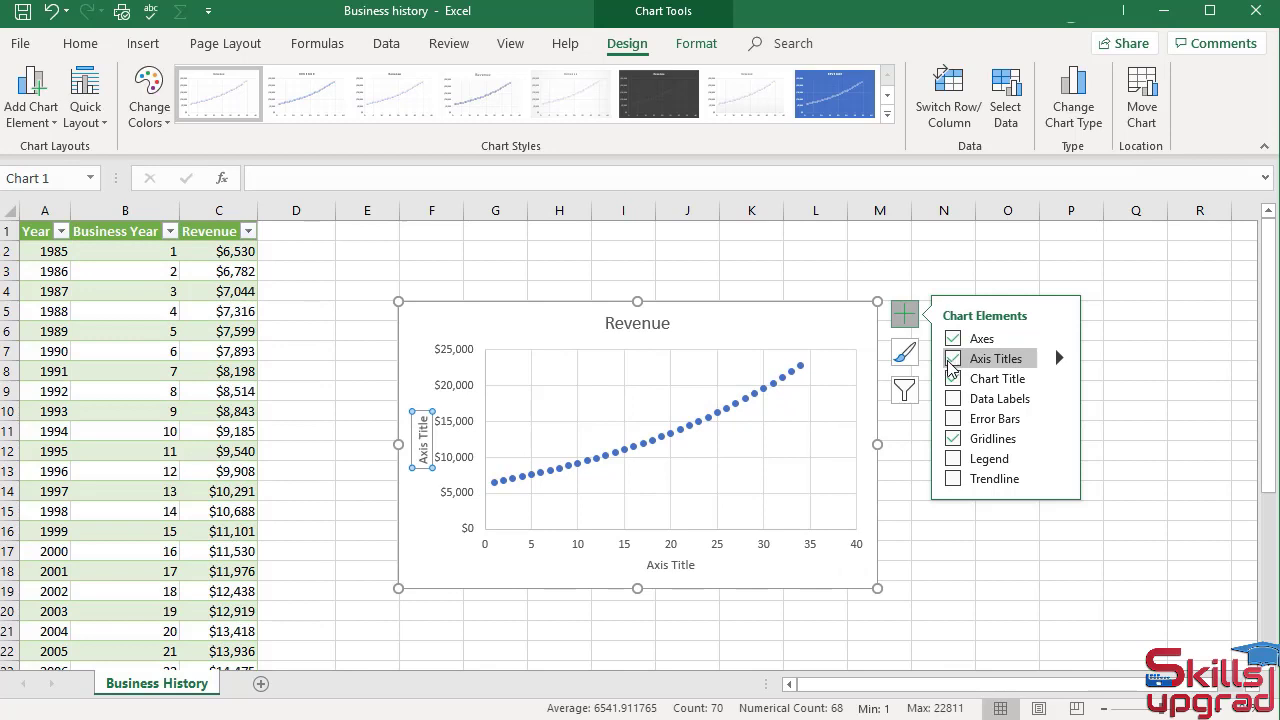
pyautogui.doubleClick(422, 450)
pyautogui.write('Business History')
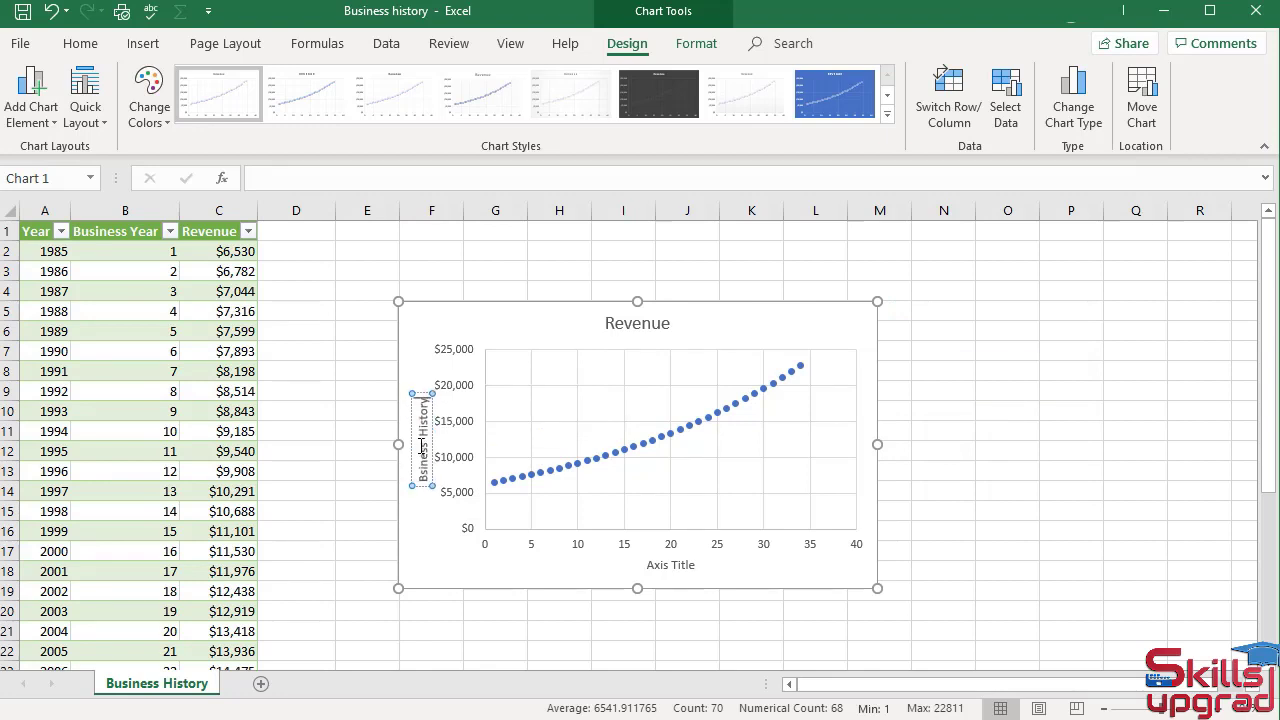
pyautogui.write('($')
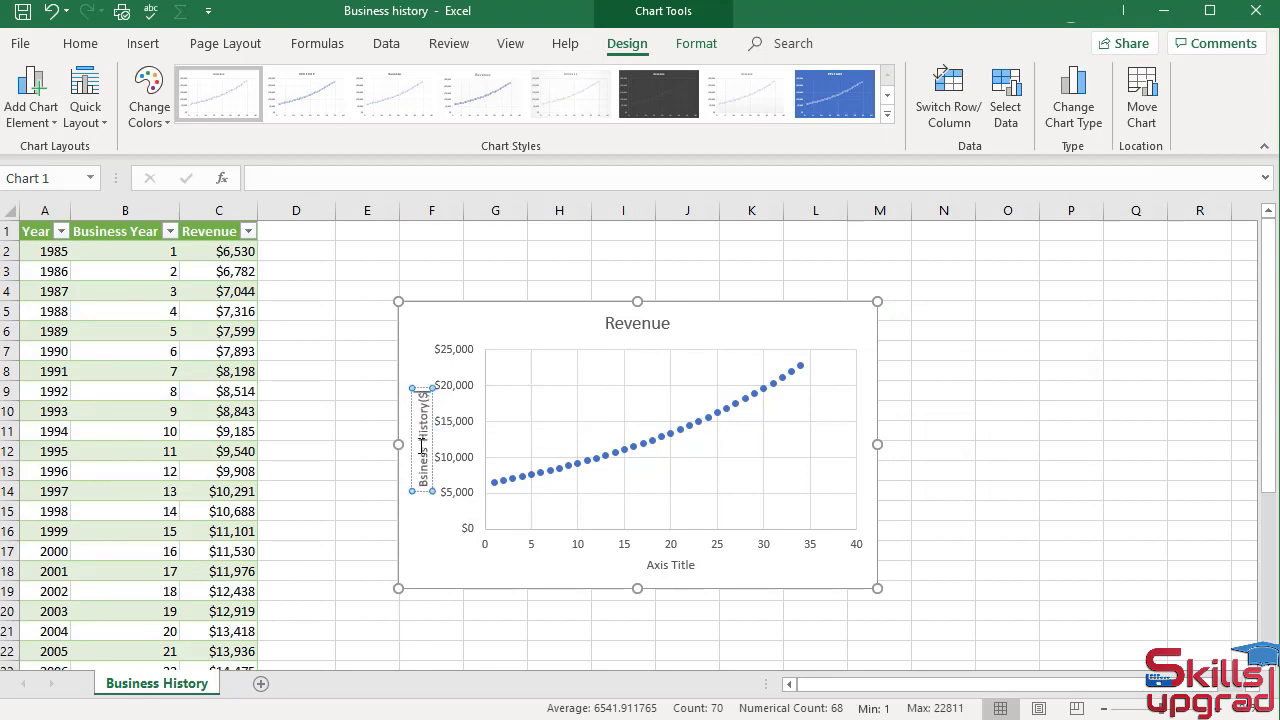
pyautogui.write(')')
pyautogui.click(491, 323)
pyautogui.click(432, 487)
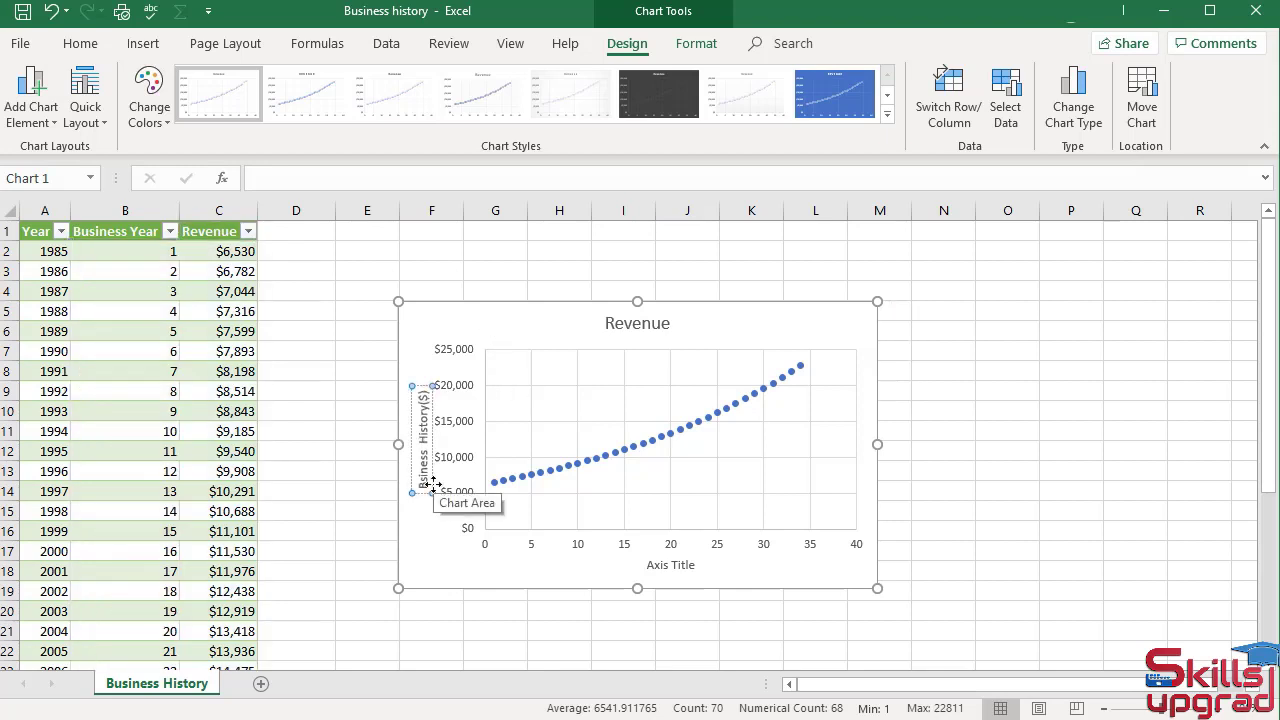
pyautogui.click(503, 320)
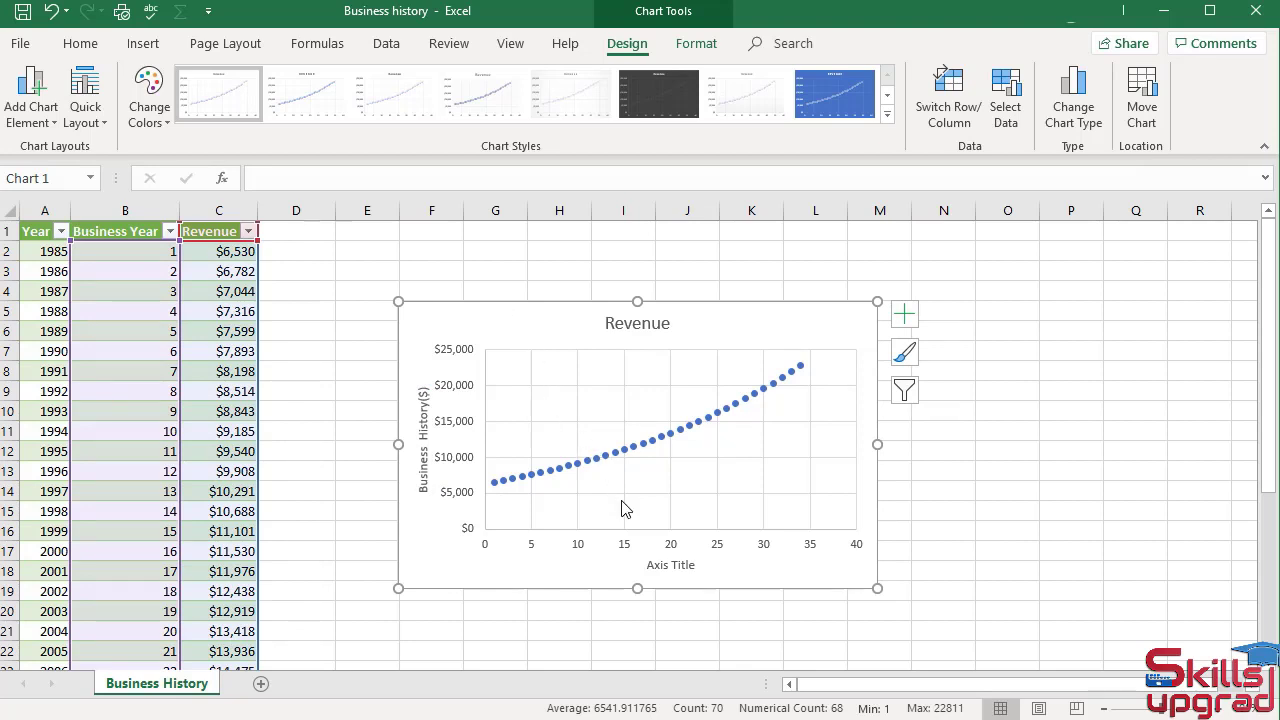
# Change the horizontal axis title of the chart to "Business Year"
pyautogui.click(658, 566)
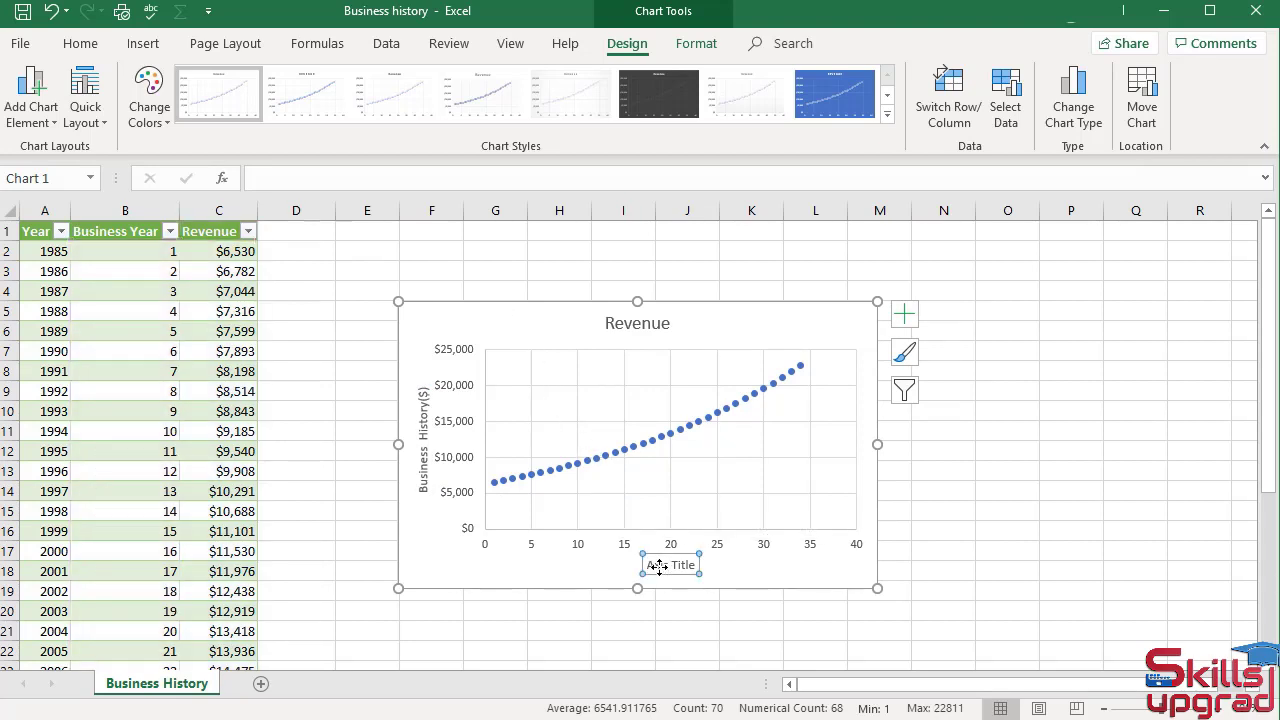
pyautogui.doubleClick(658, 566)
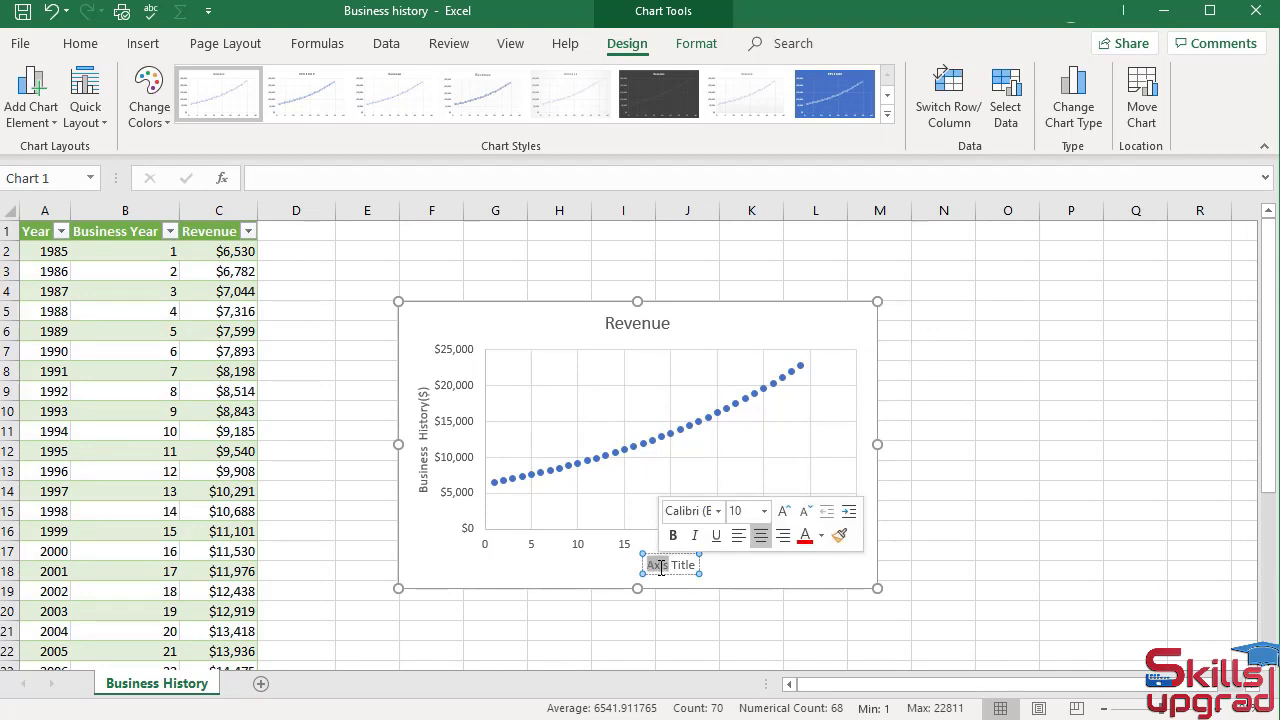
pyautogui.write('Business Y')
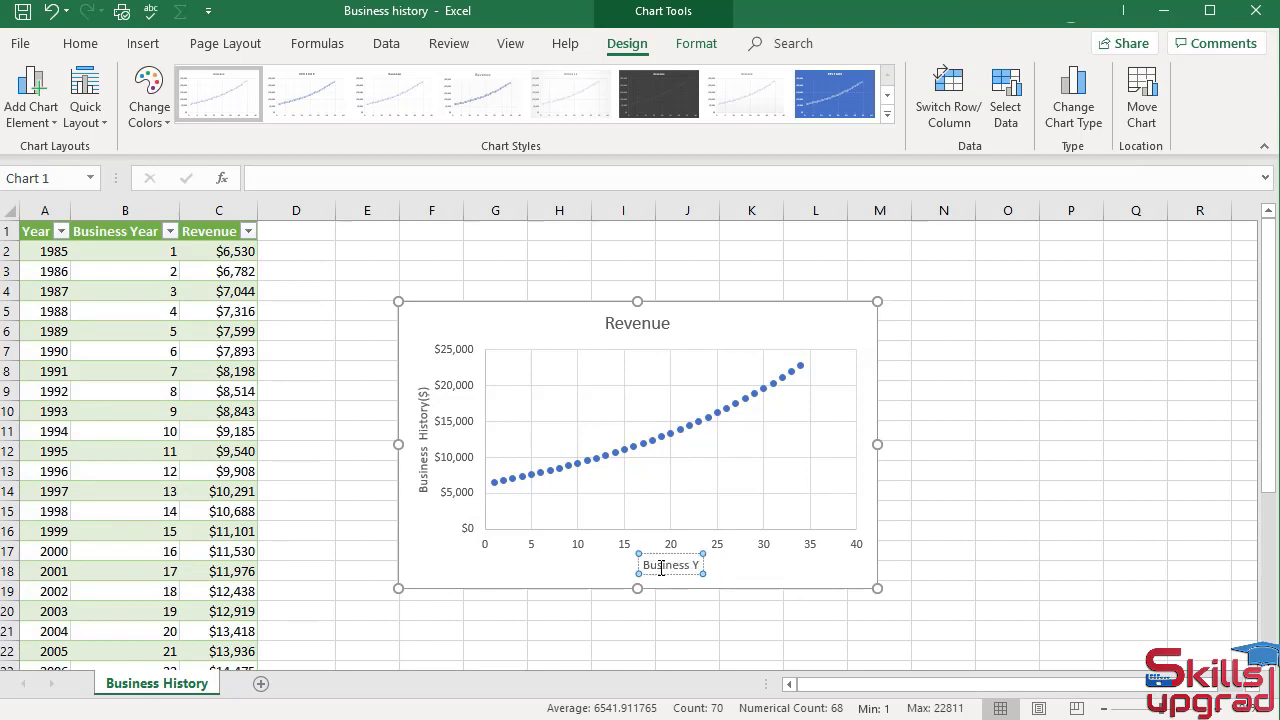
pyautogui.write('ear')
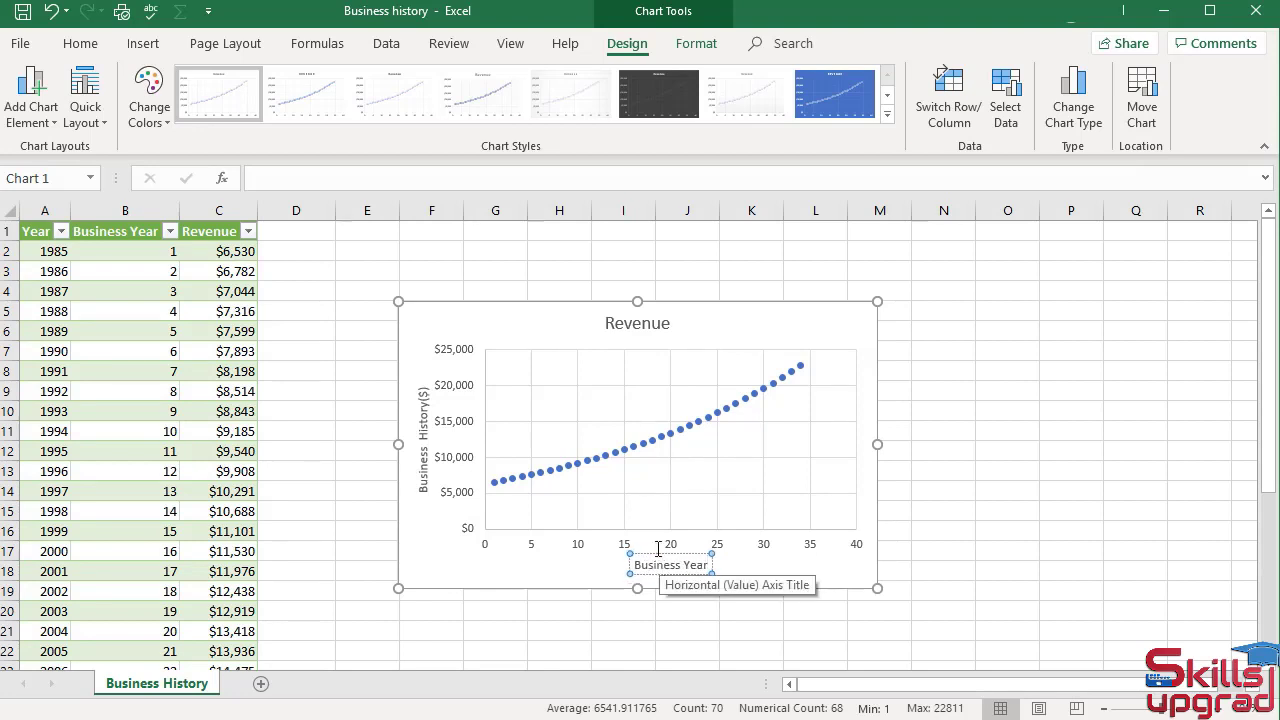
pyautogui.click(542, 327)
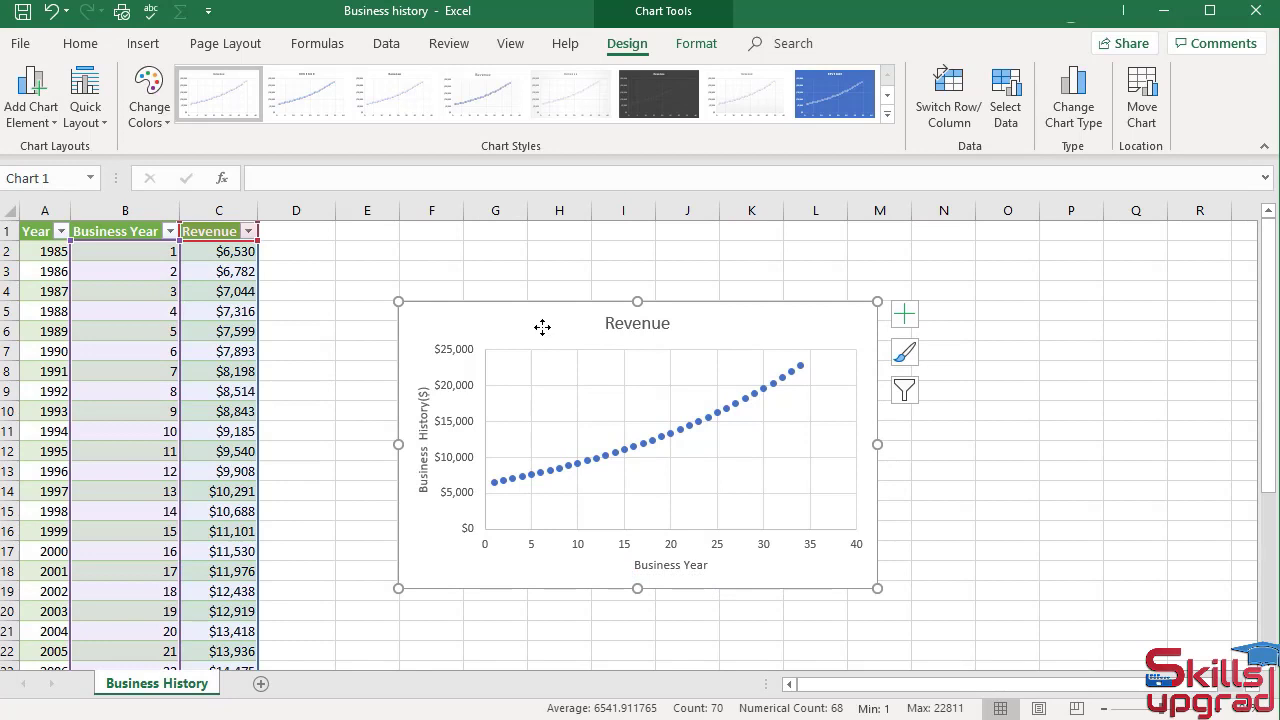
# Edit the chart title to read "Trend in Revenue"
pyautogui.click(614, 323)
pyautogui.click(611, 323)
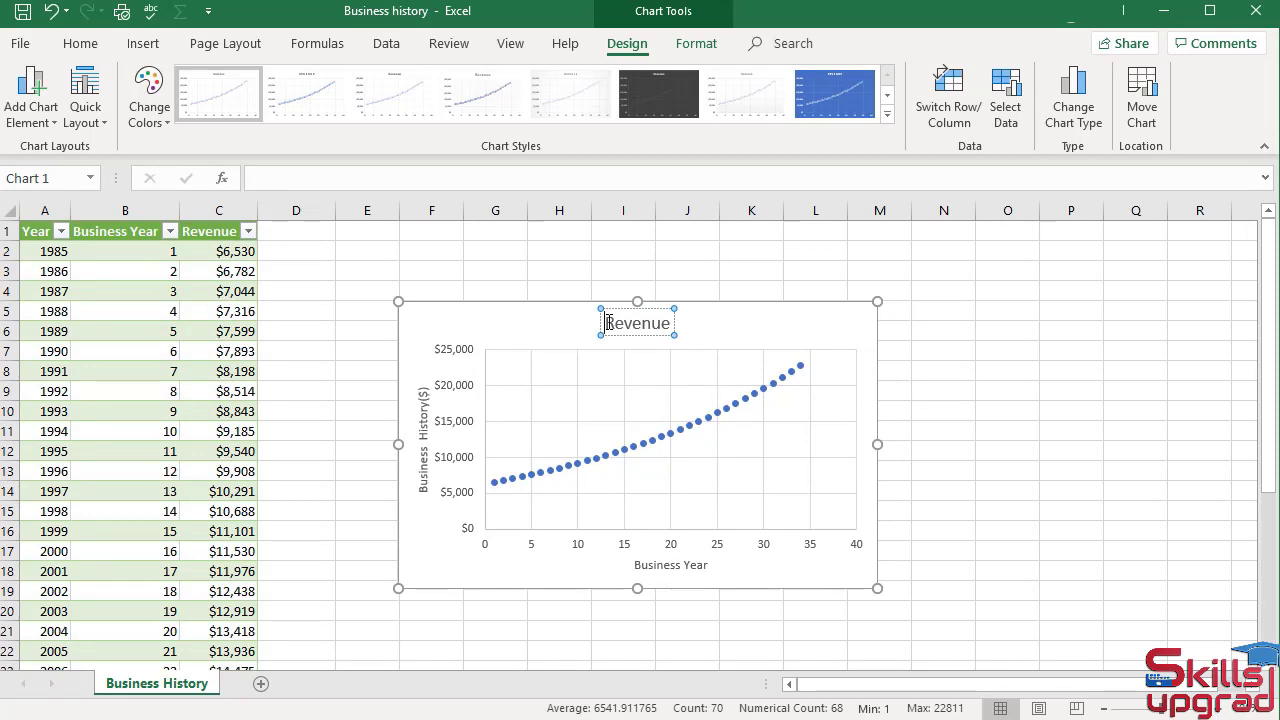
pyautogui.write('Trend ')
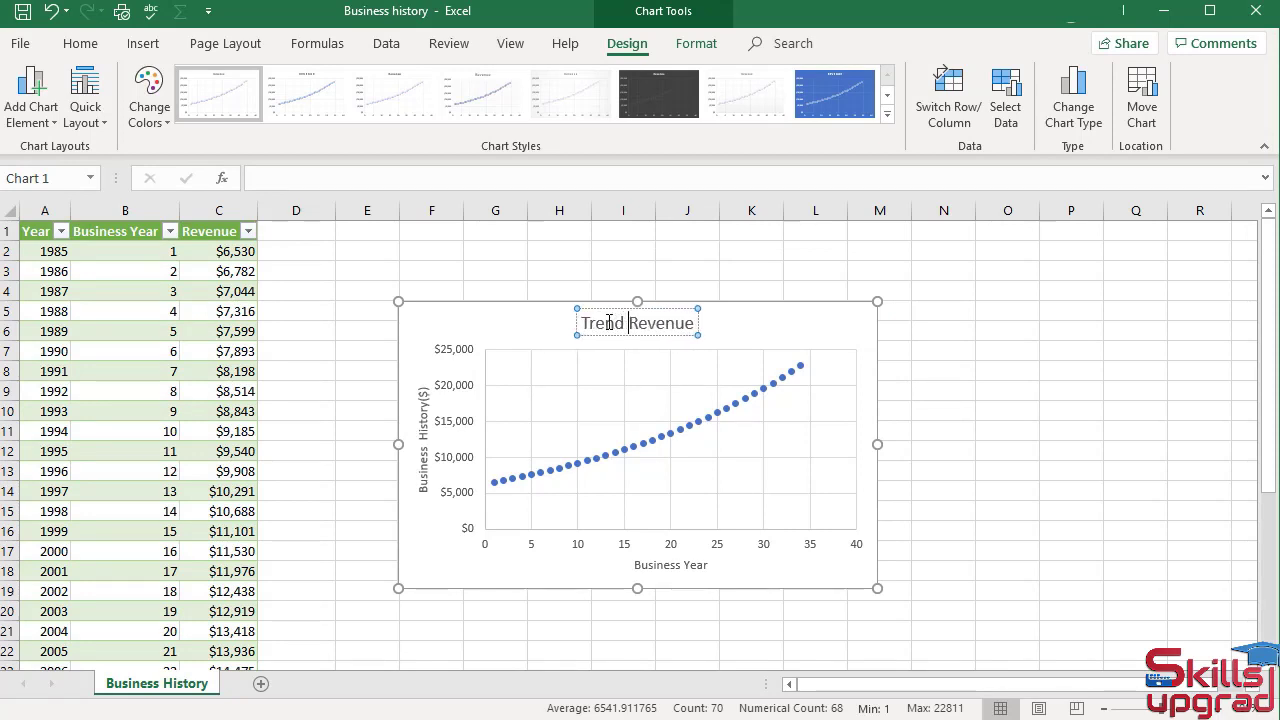
pyautogui.write('in')
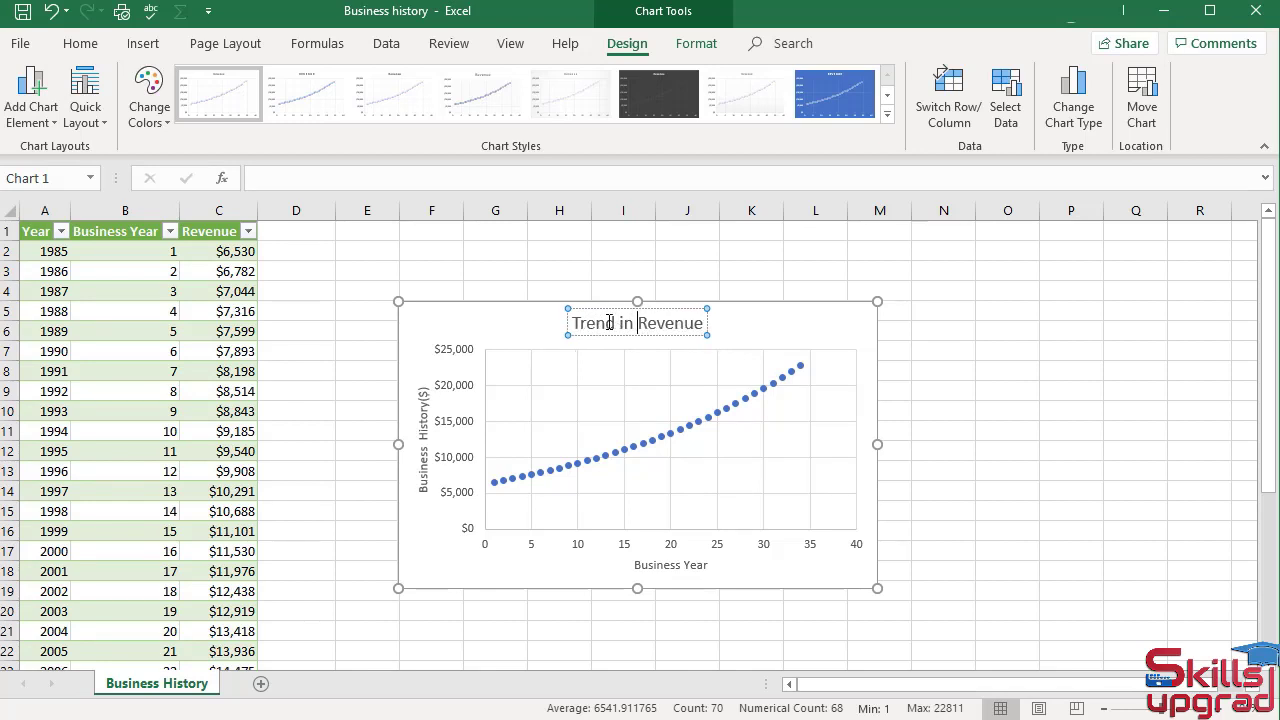
pyautogui.click(517, 337)
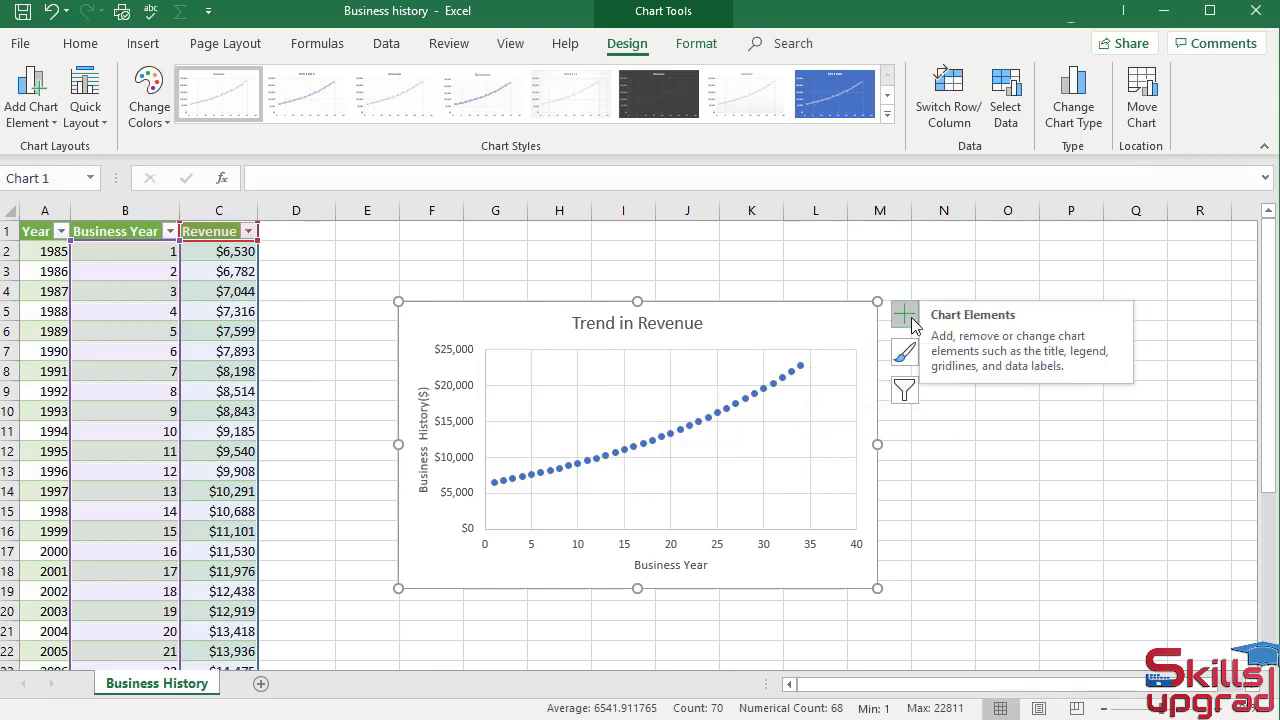
# Add a trendline to the Revenue series and set its dash type to a solid line
pyautogui.click(906, 318)
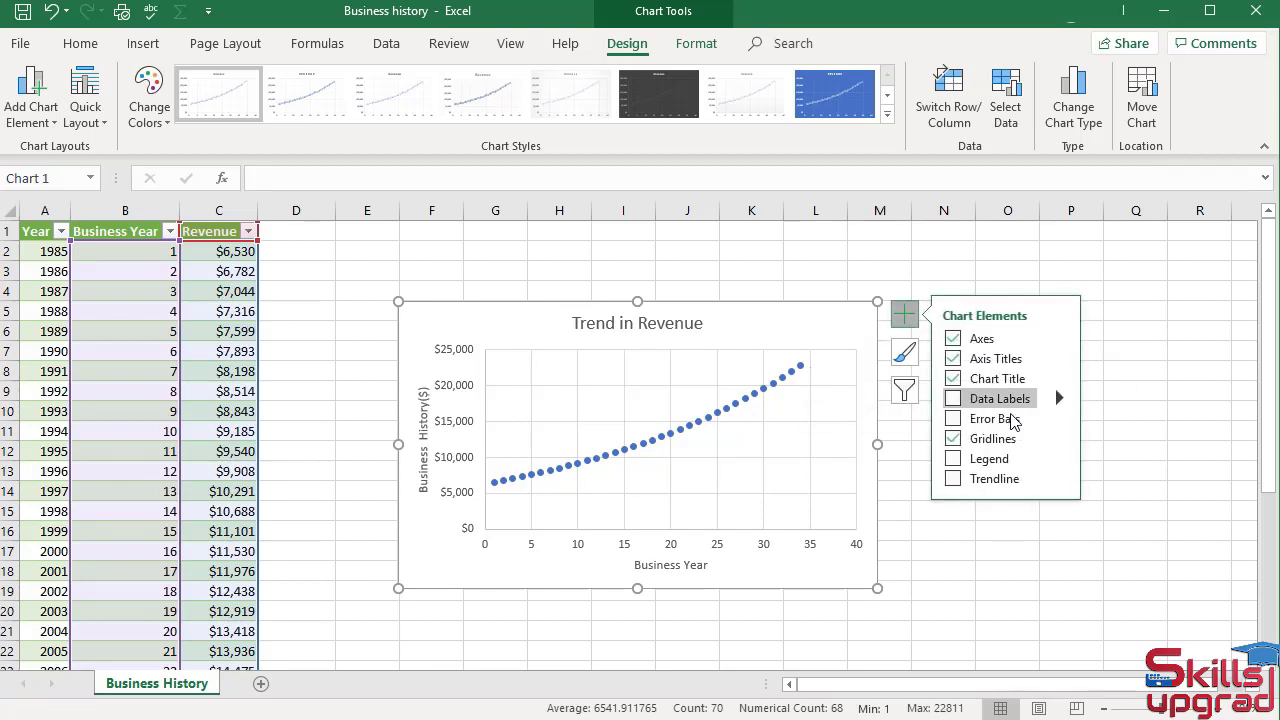
pyautogui.click(955, 479)
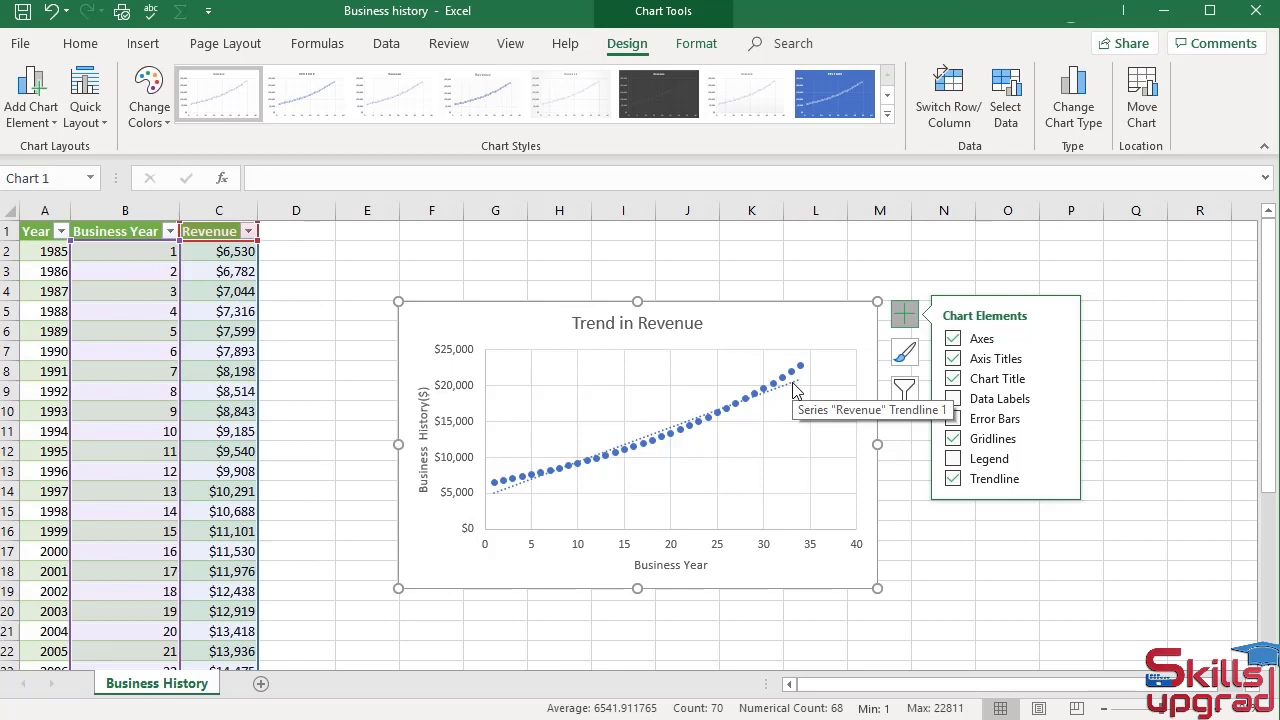
pyautogui.doubleClick(841, 339)
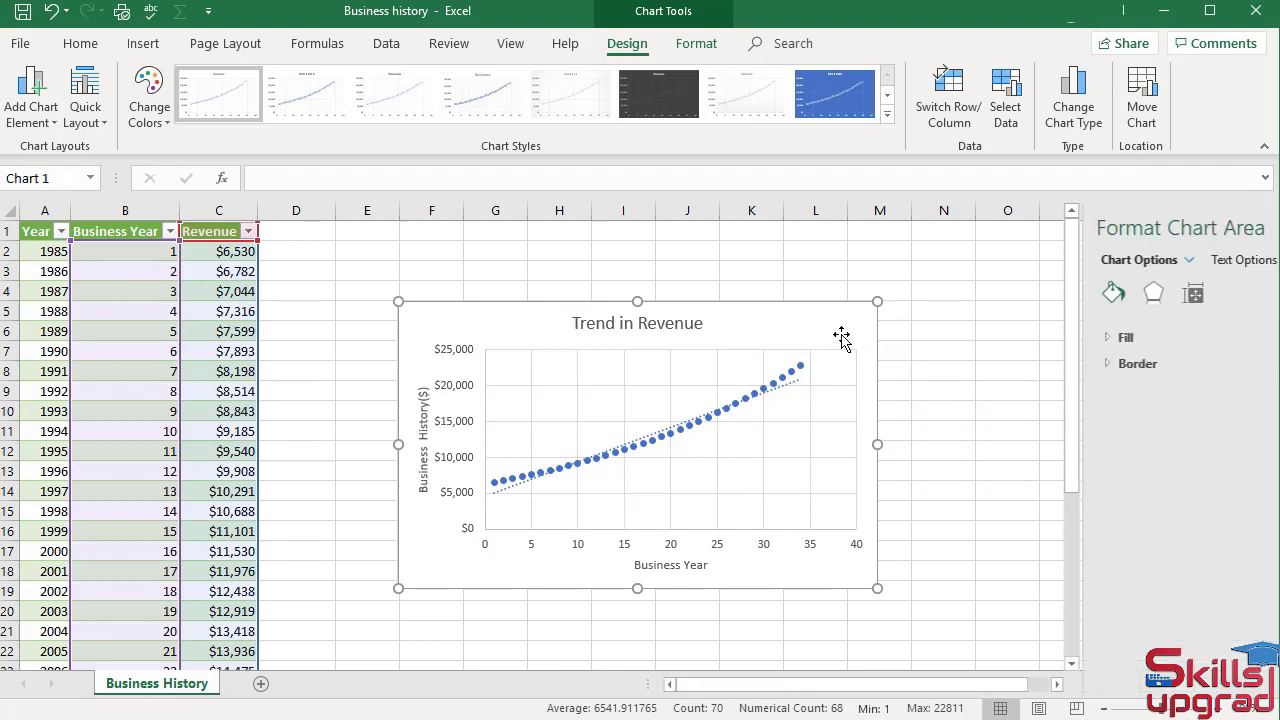
pyautogui.click(796, 384)
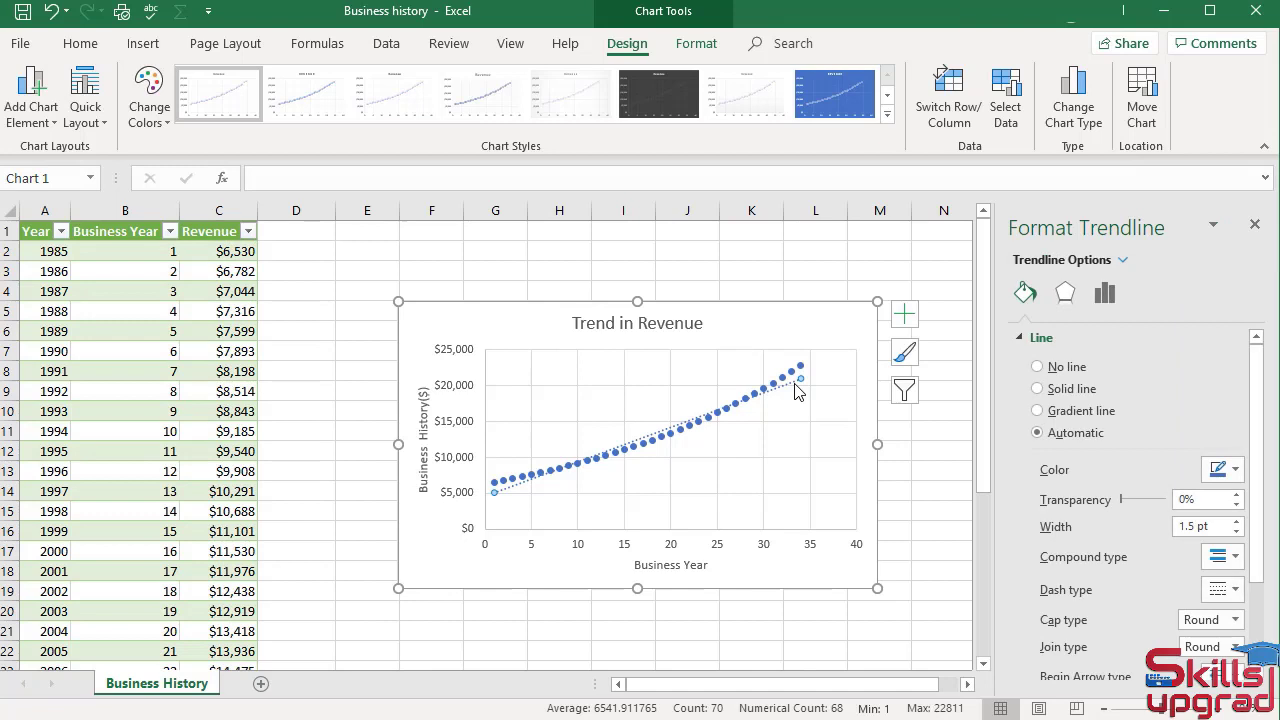
pyautogui.click(1236, 590)
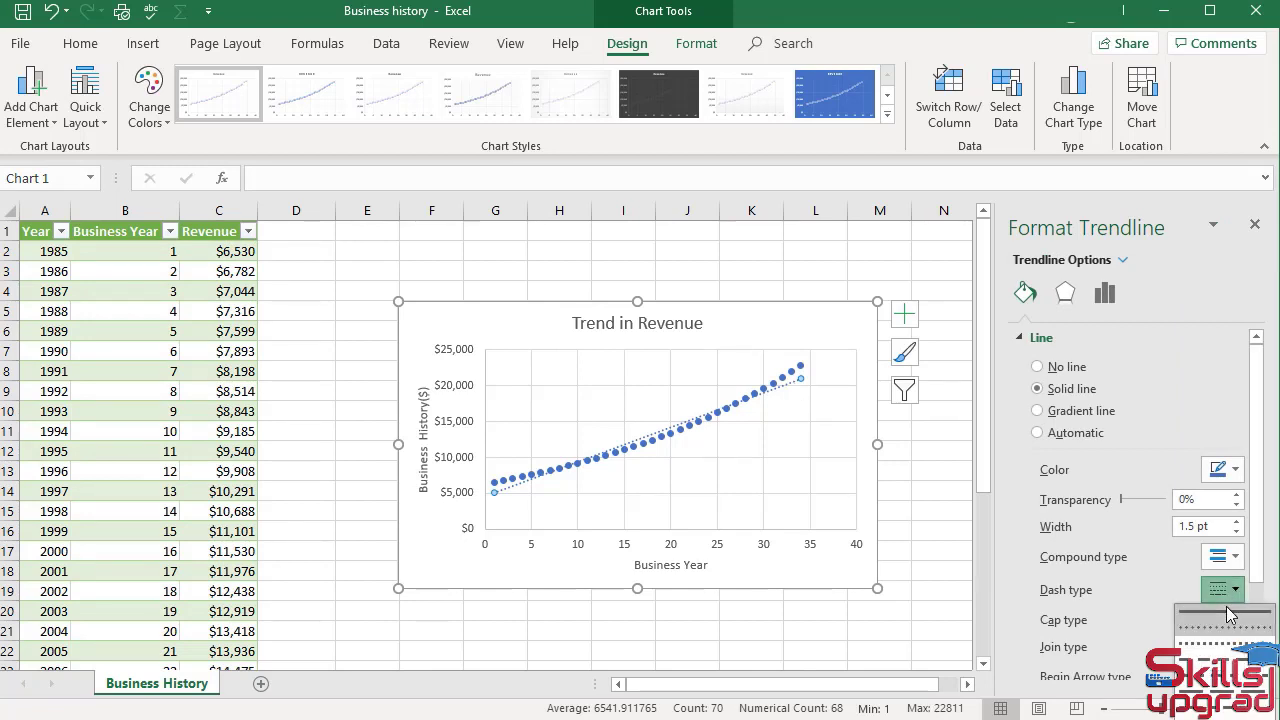
pyautogui.click(1225, 613)
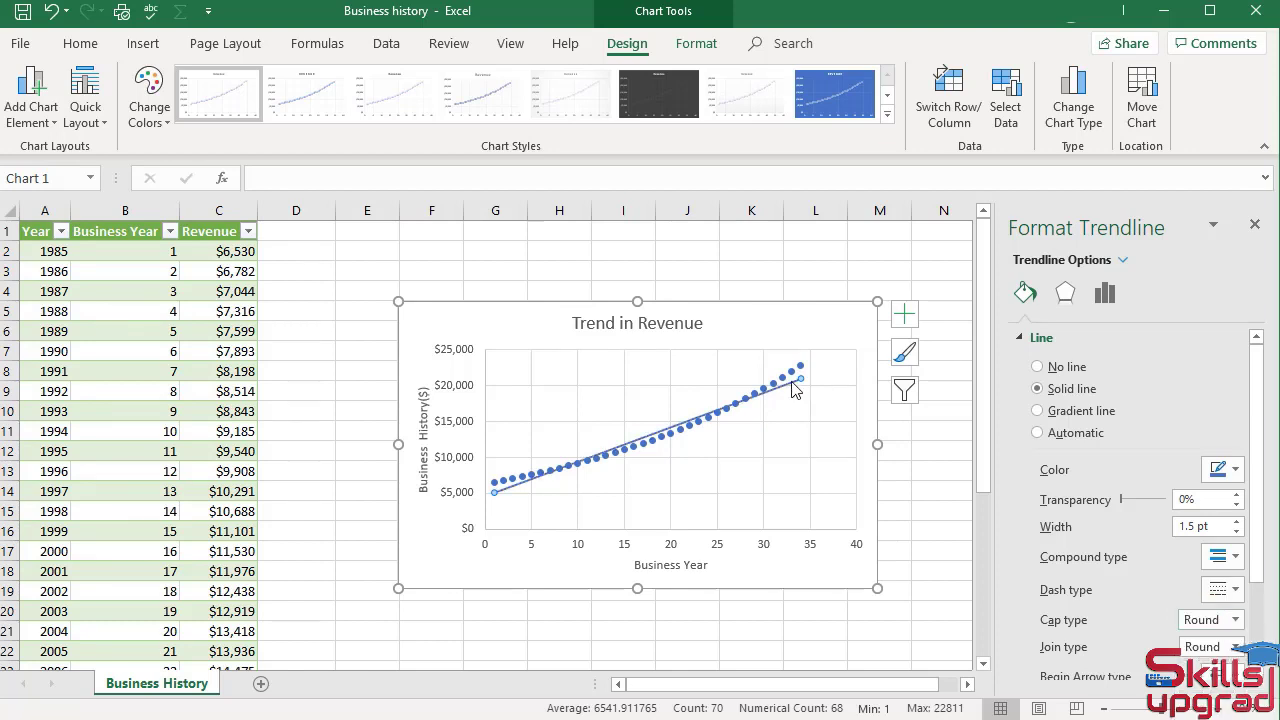
# Set the trendline color to Orange, Accent 2, then close the formatting and deselect the chart
pyautogui.click(1235, 470)
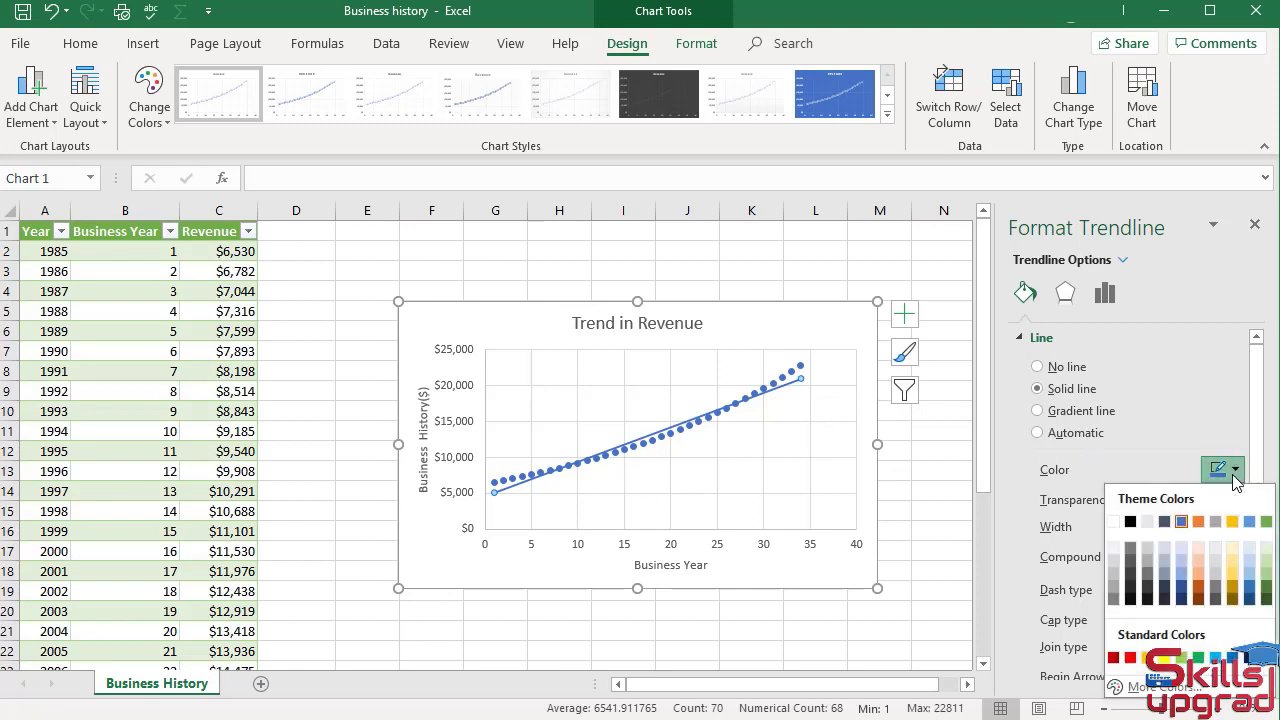
pyautogui.click(1198, 521)
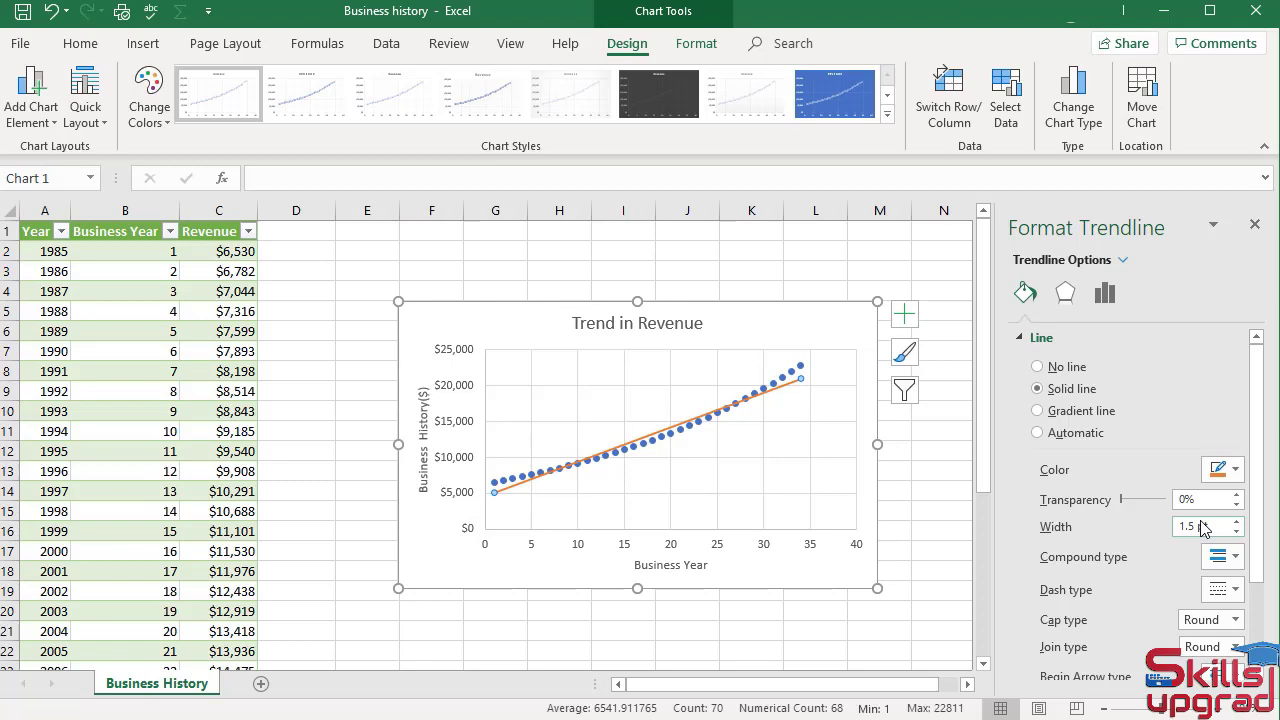
pyautogui.click(1255, 224)
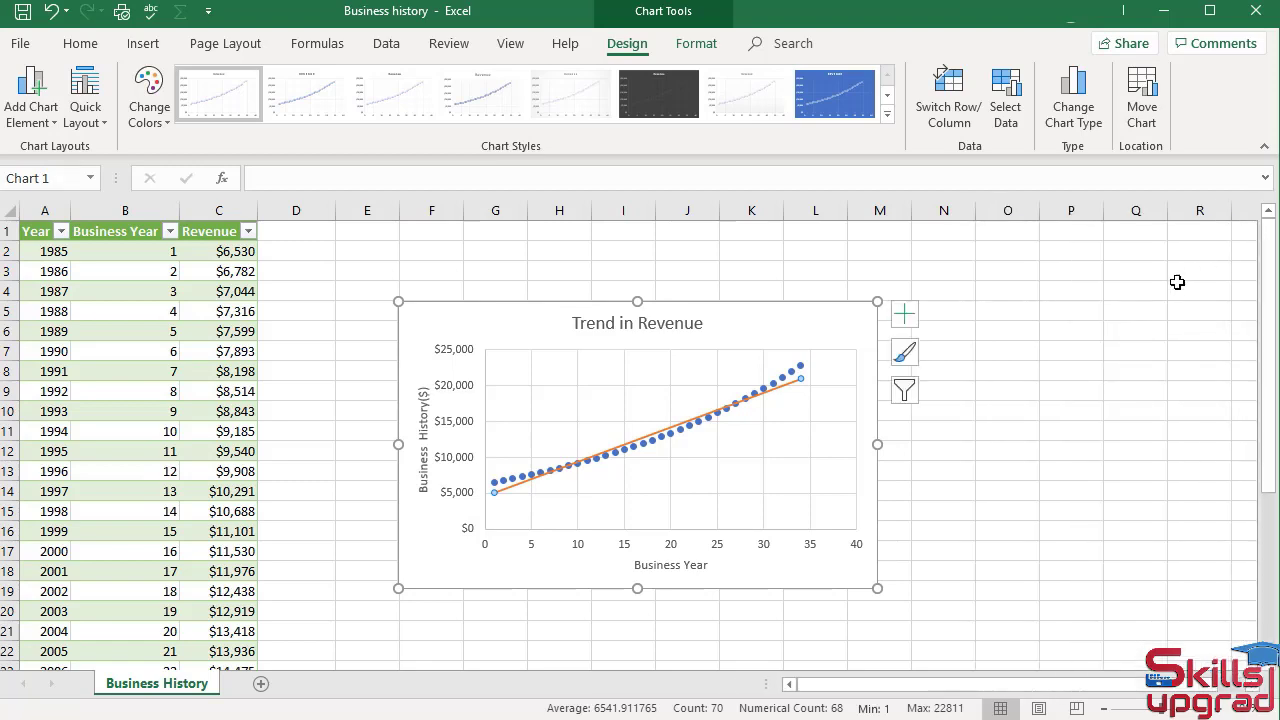
pyautogui.click(946, 351)
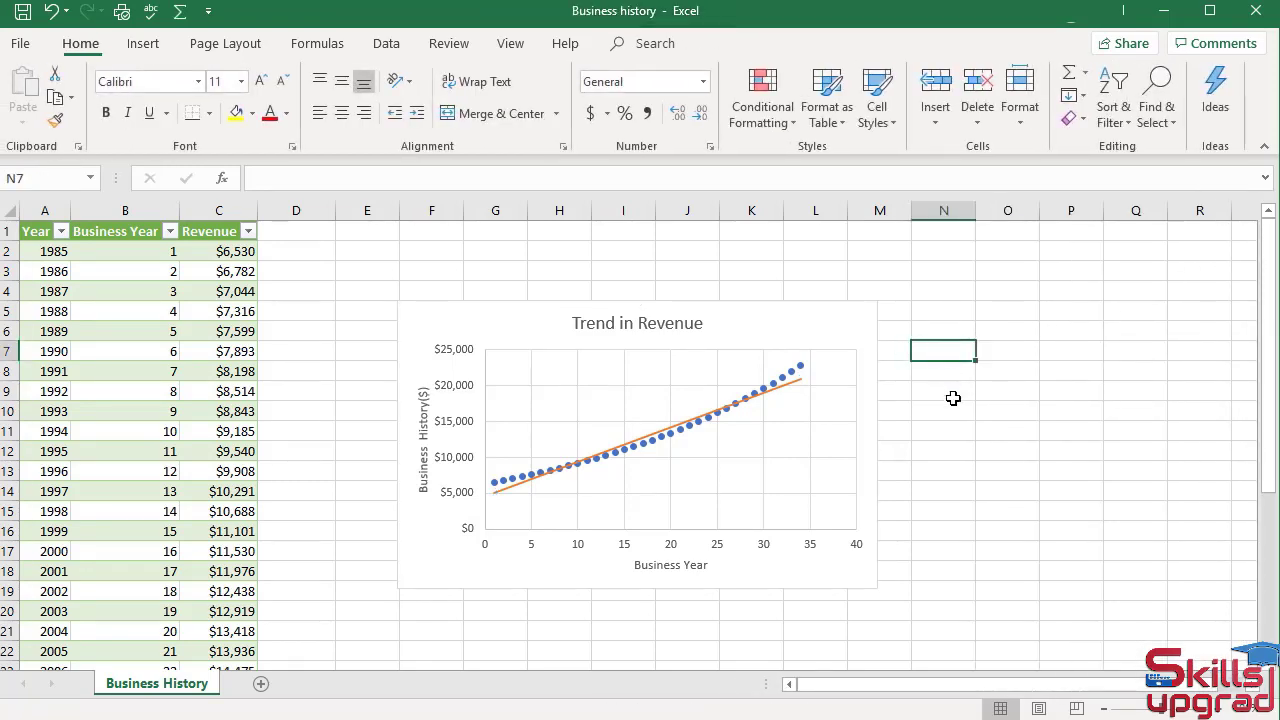
# Change the Revenue trendline from a straight fit to the Exponential type
pyautogui.click(838, 338)
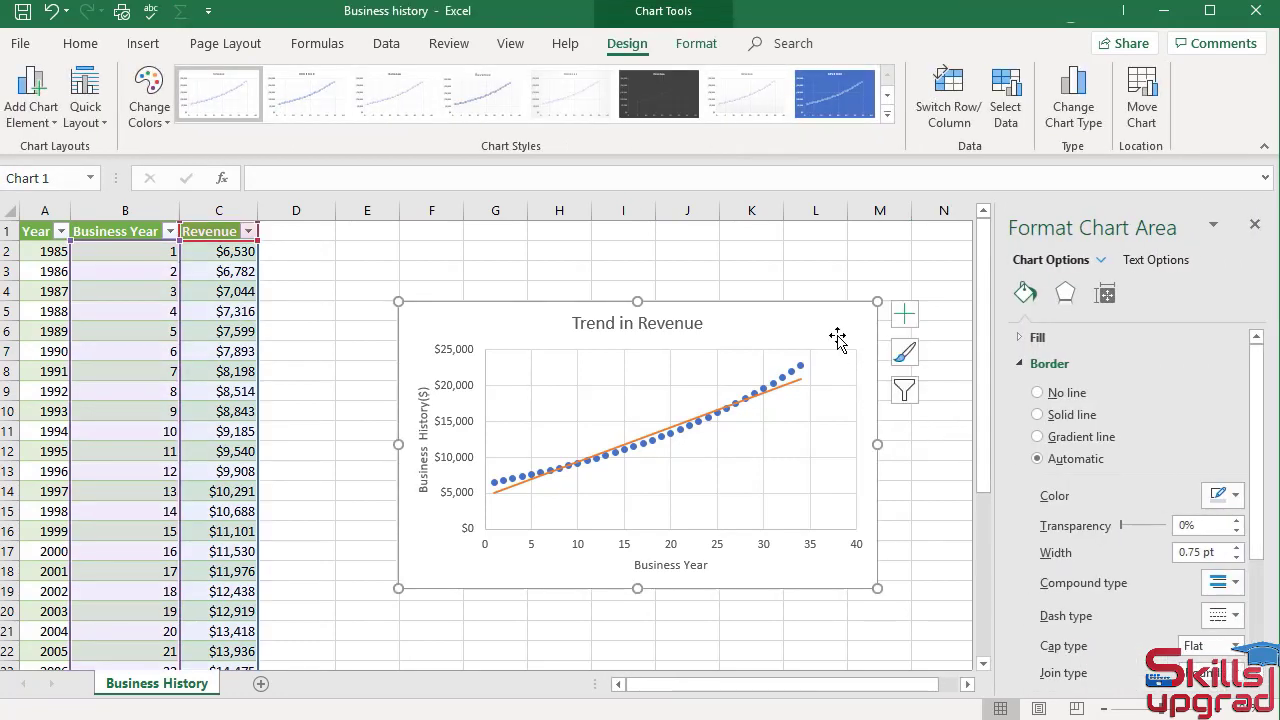
pyautogui.click(790, 390)
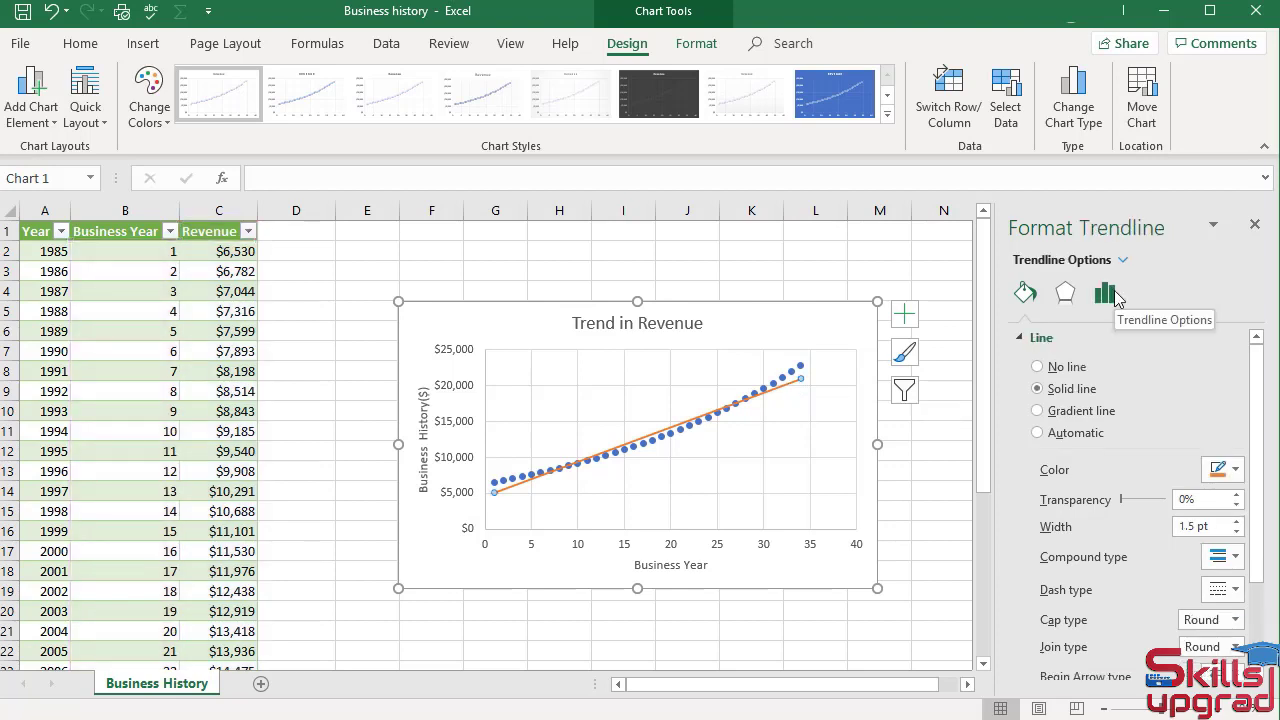
pyautogui.click(1105, 294)
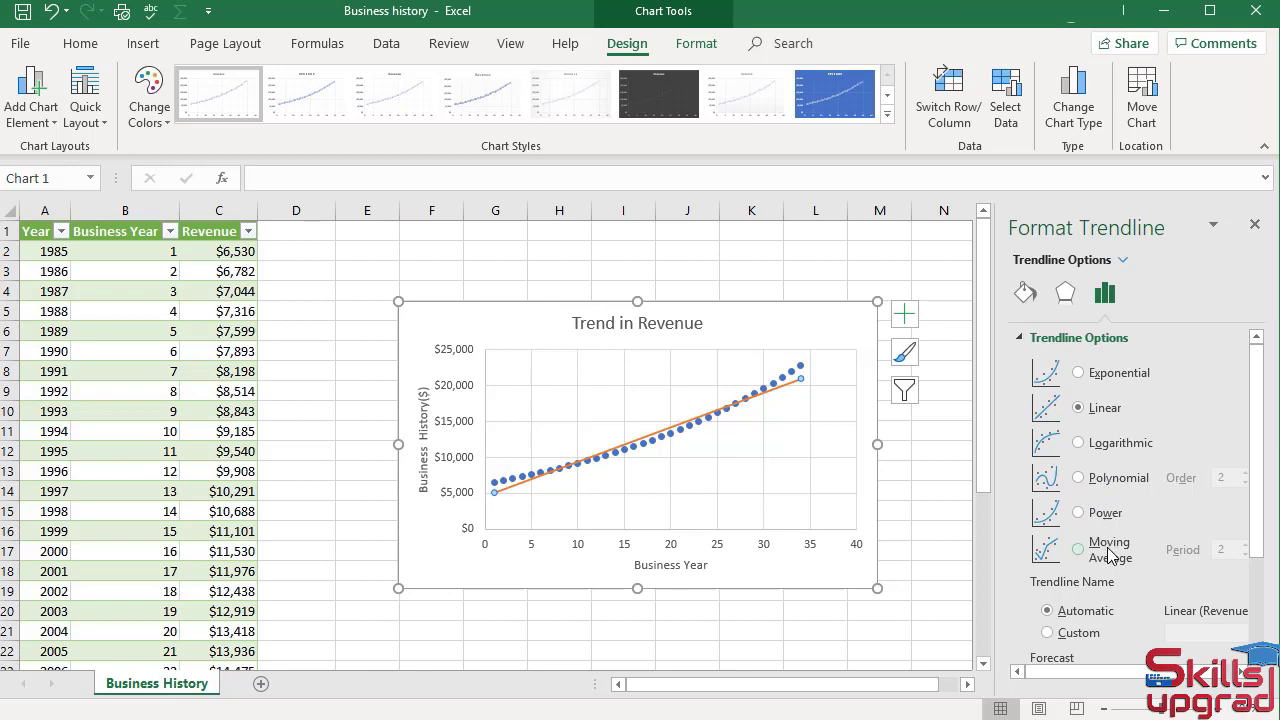
pyautogui.click(1078, 373)
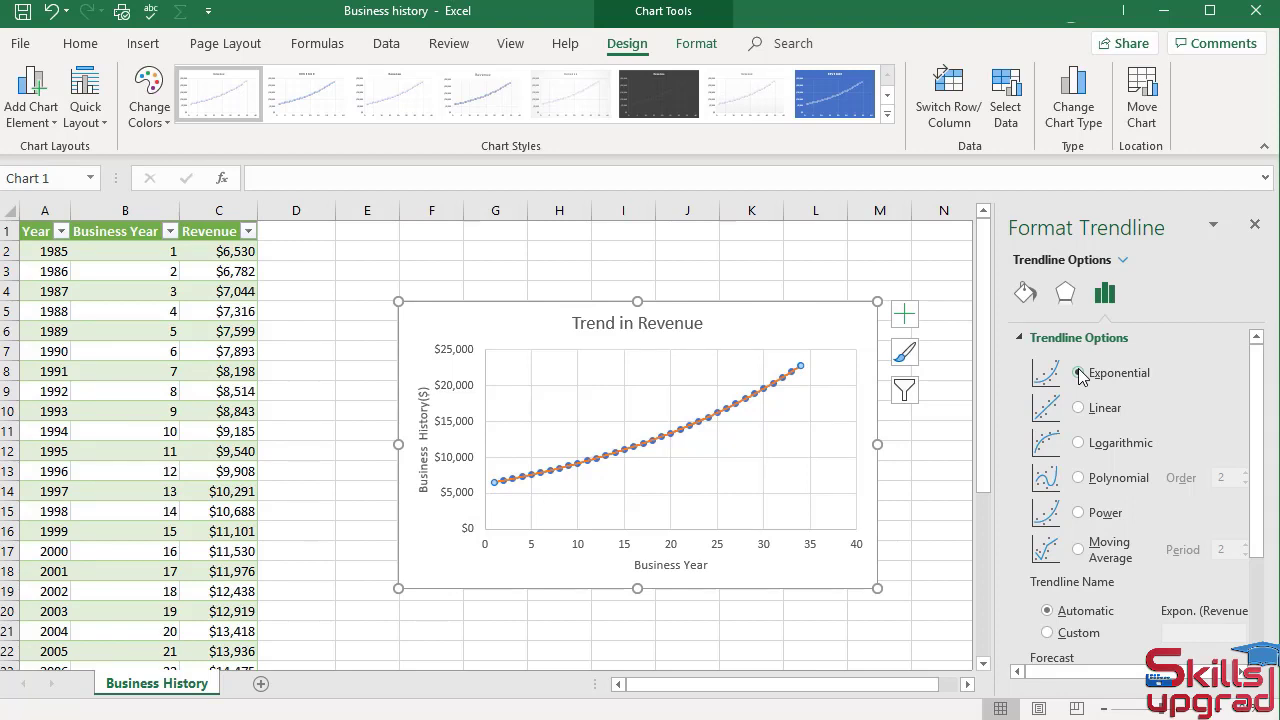
# Try the Logarithmic, Polynomial, Power and Moving Average trendline types, and return to Exponential
pyautogui.click(1078, 443)
pyautogui.click(1078, 478)
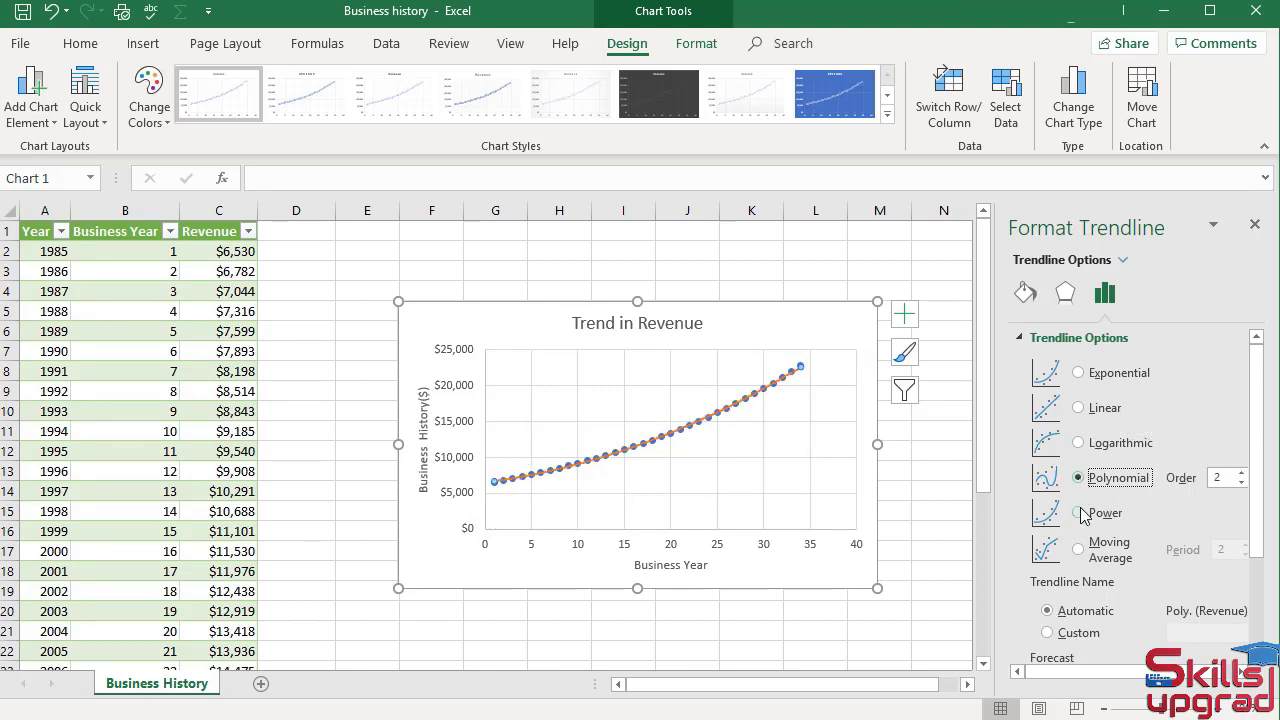
pyautogui.click(1078, 513)
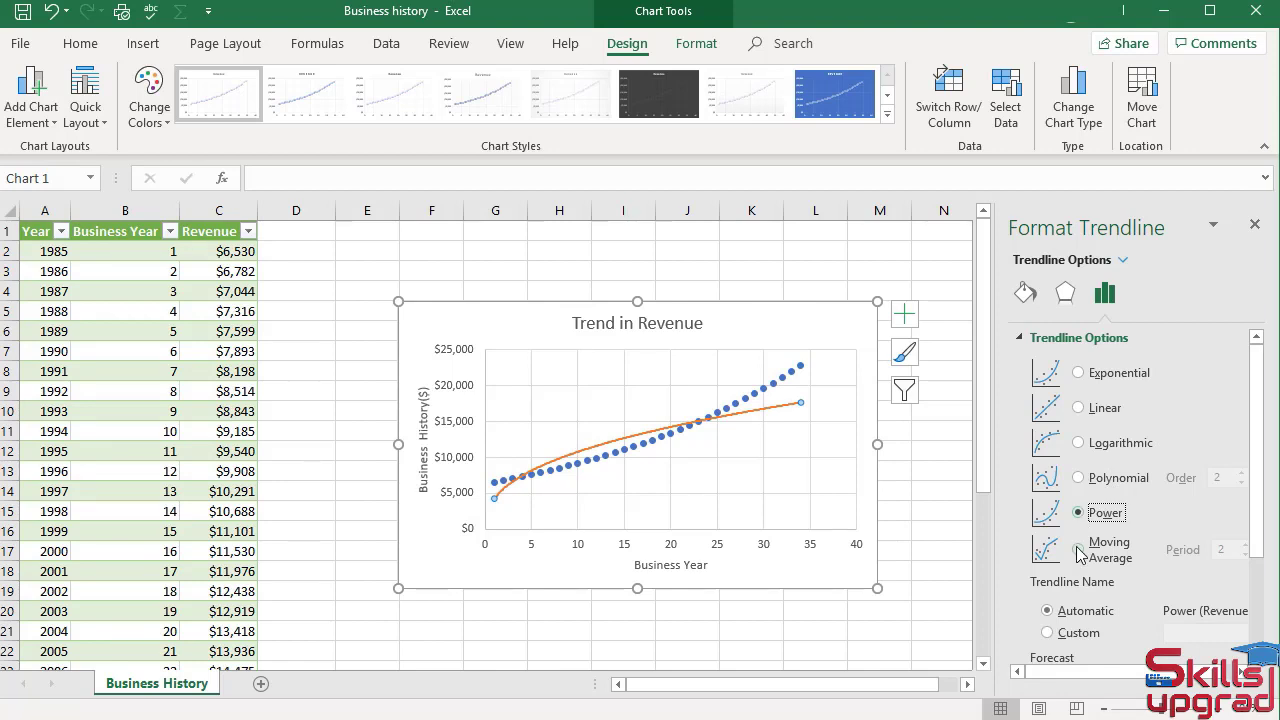
pyautogui.click(1078, 550)
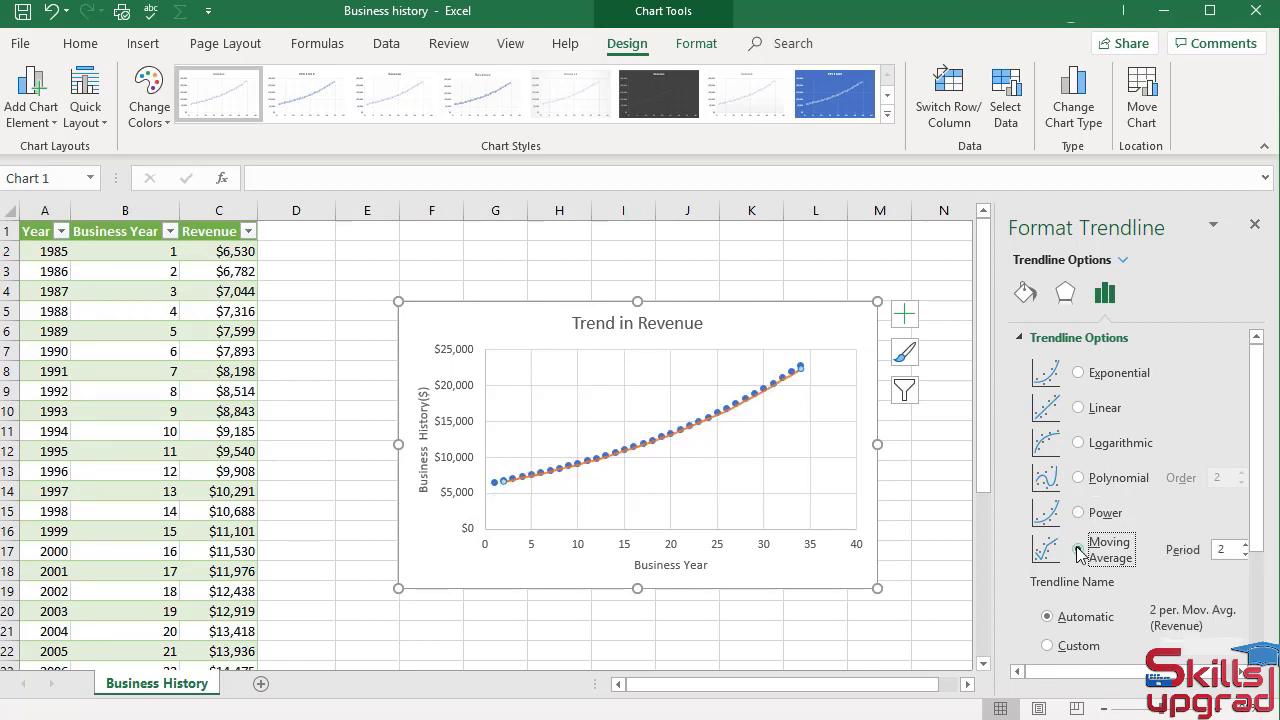
pyautogui.click(1078, 373)
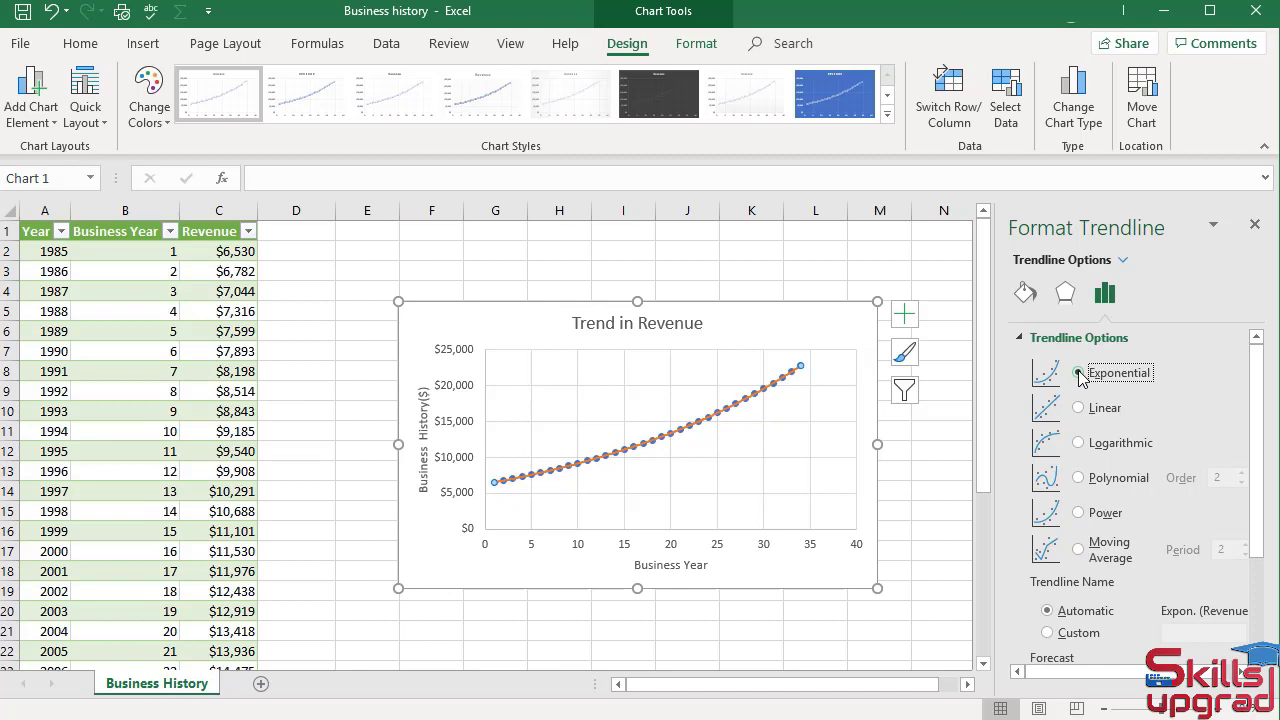